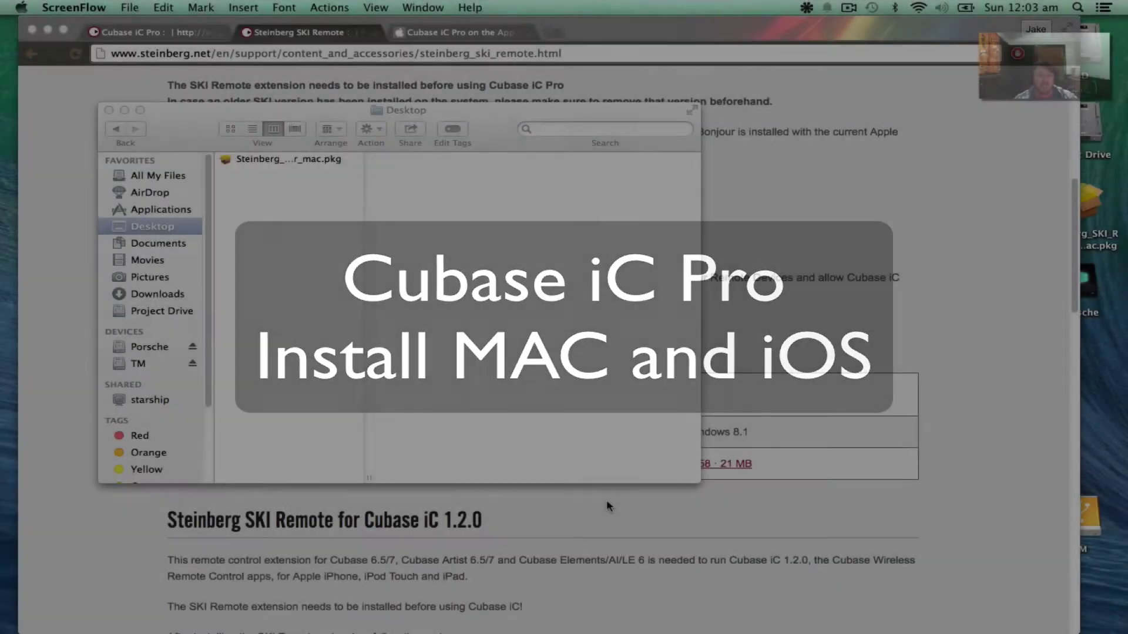
Bring Chrome forward and read through the Cubase iC Pro product page's setup steps.
click(68, 83)
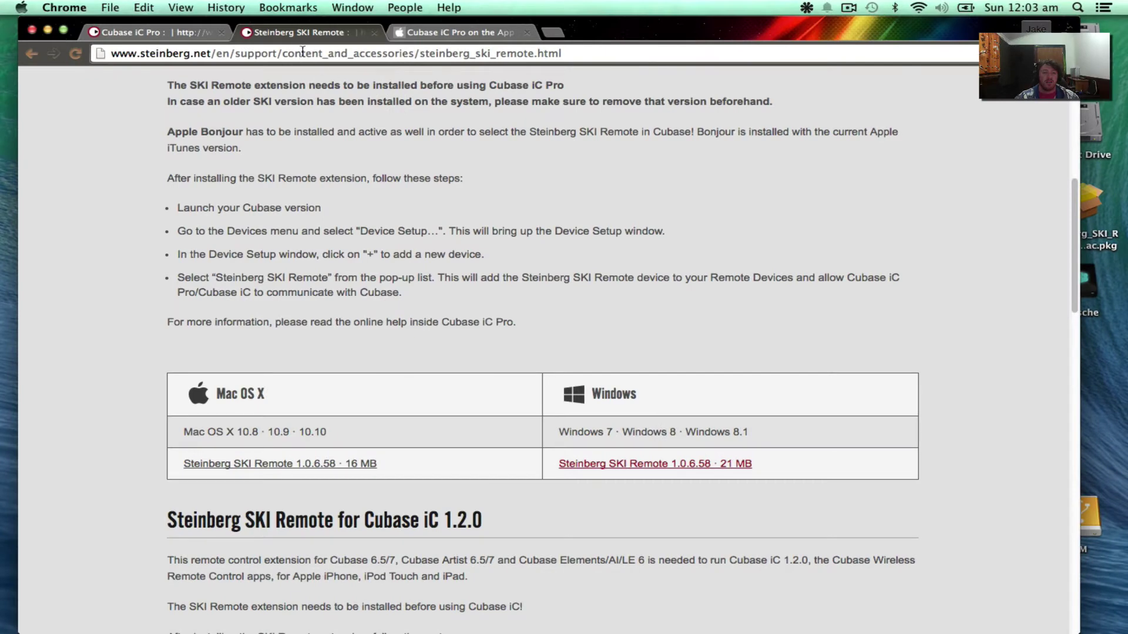
click(169, 32)
scroll(456, 205, up, 6)
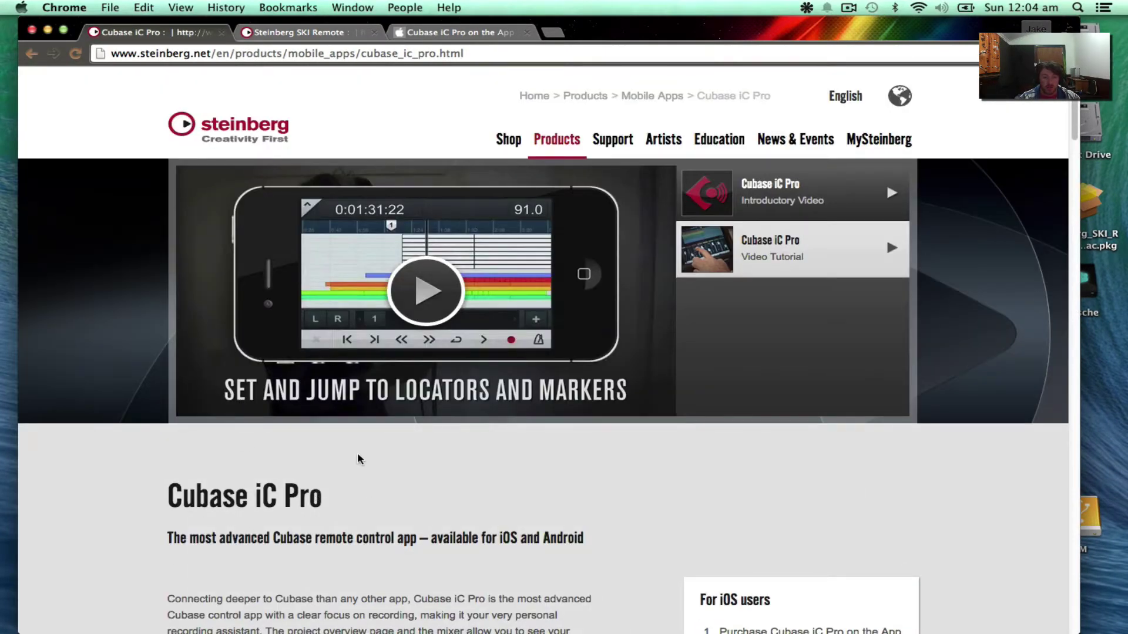
scroll(461, 508, down, 2)
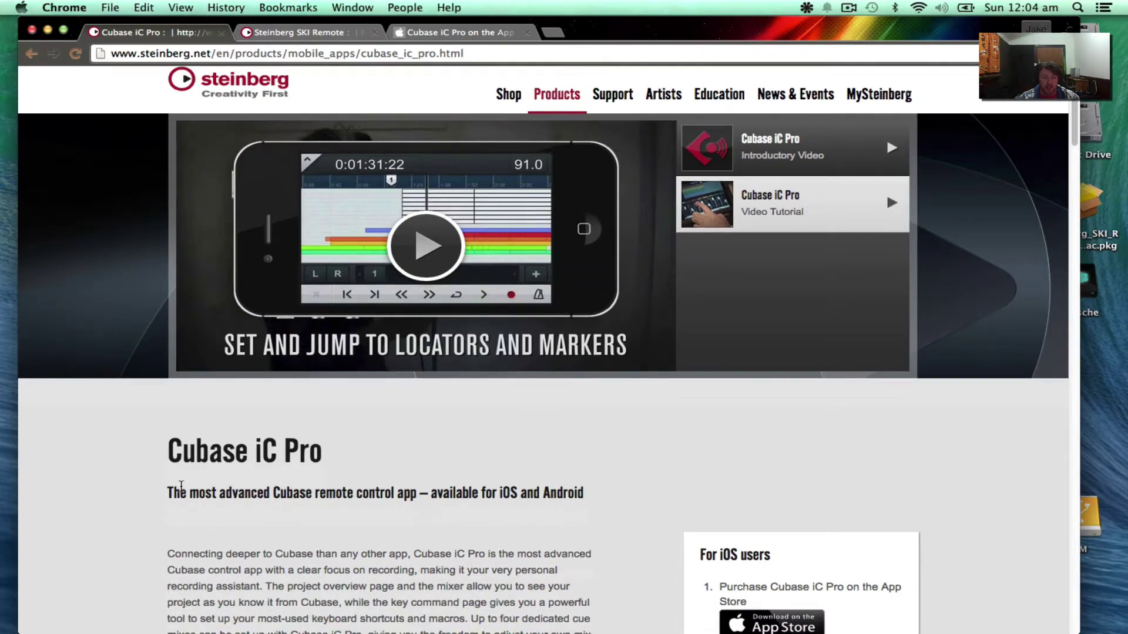
scroll(708, 411, up, 2)
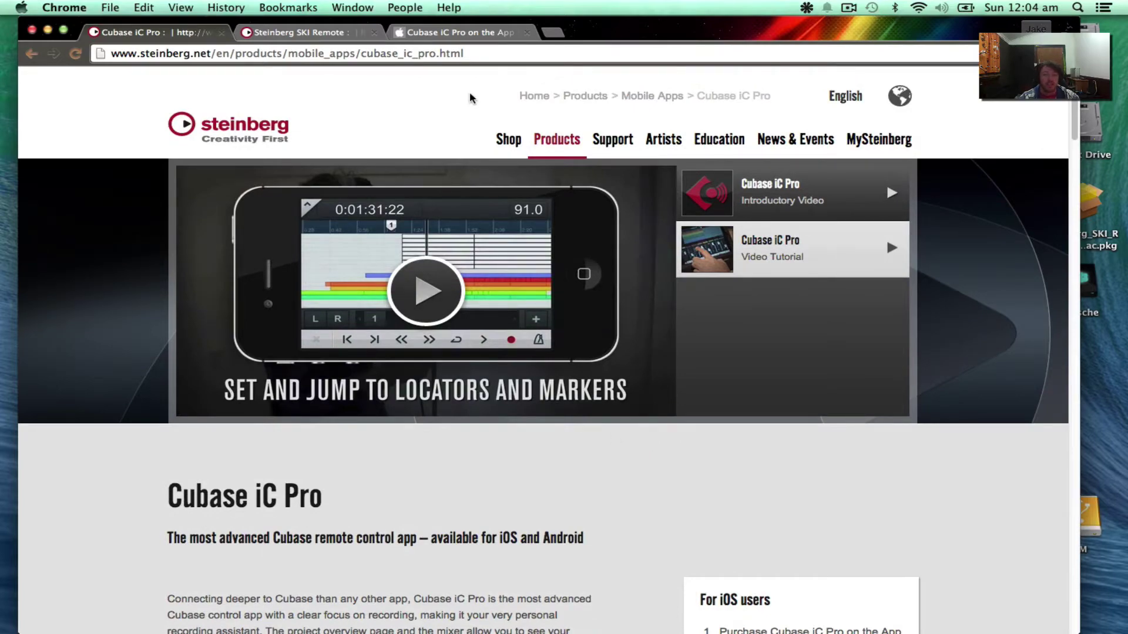
scroll(496, 527, down, 10)
scroll(578, 477, up, 10)
scroll(535, 562, down, 5)
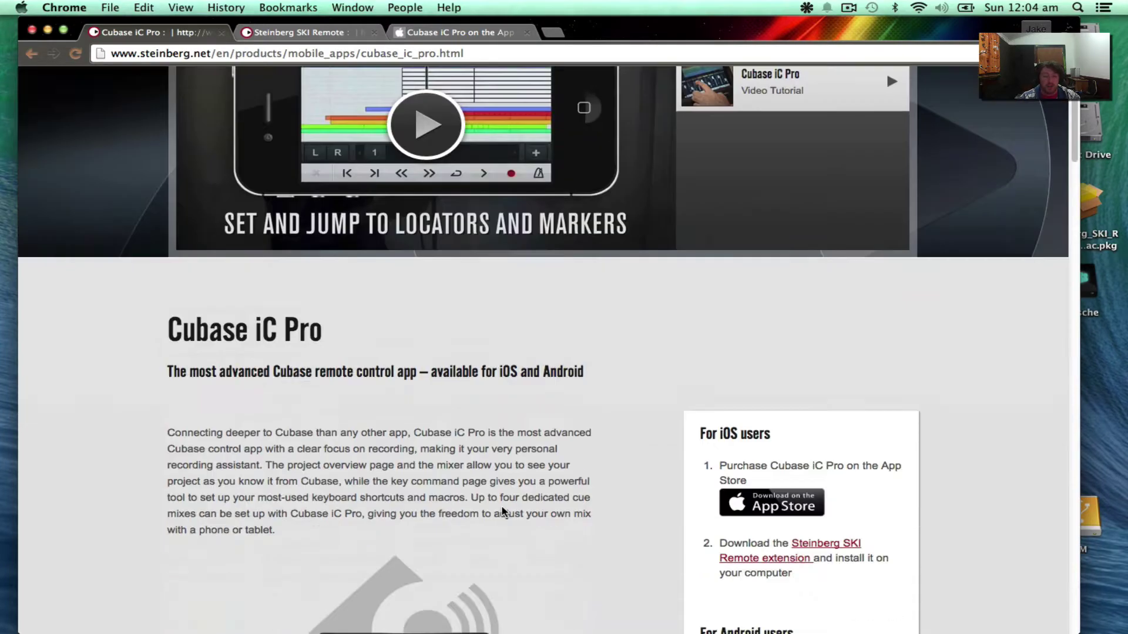
scroll(588, 517, up, 5)
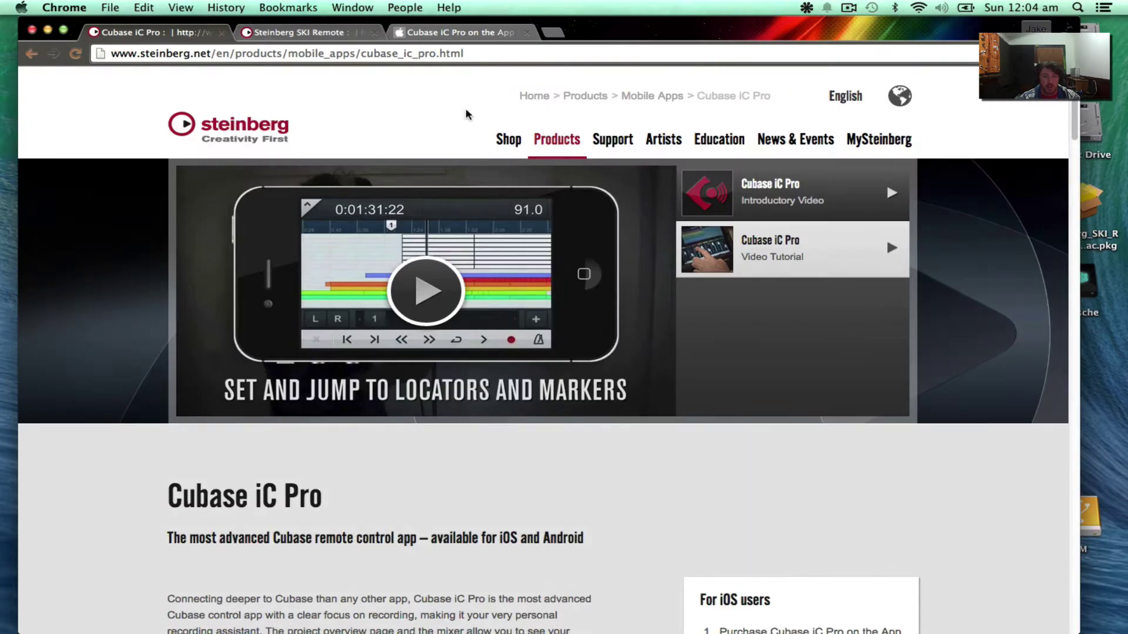
scroll(511, 356, down, 3)
scroll(410, 180, up, 3)
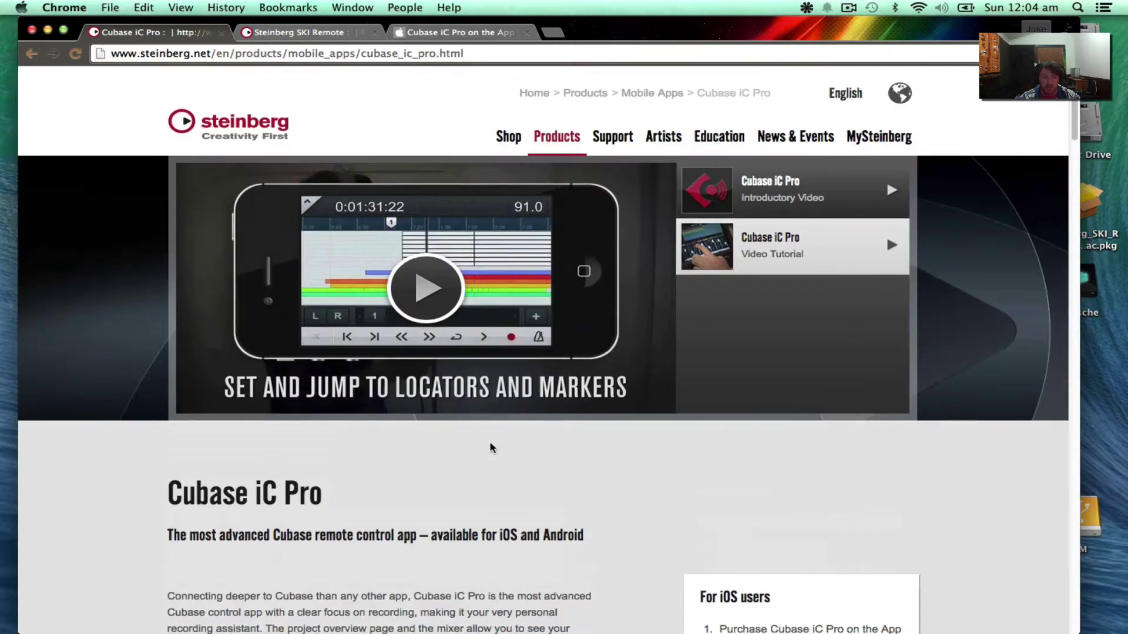
scroll(487, 447, down, 6)
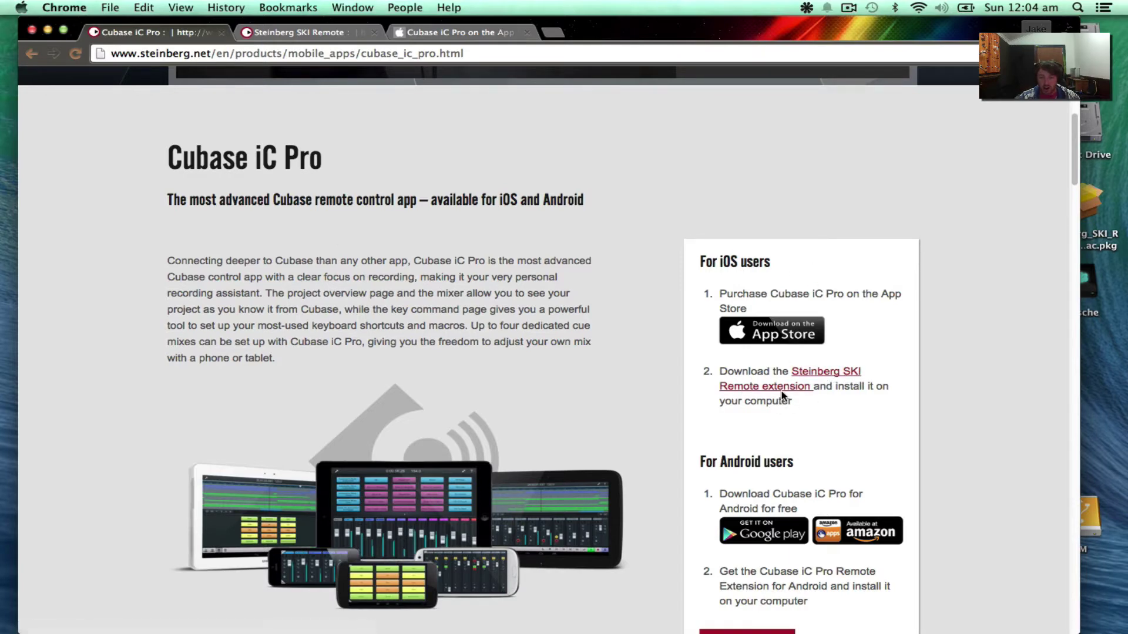
Return to the SKI Remote page, then select Steinberg_SKI_Remote_Installer_mac.pkg in the Desktop folder.
click(288, 33)
scroll(326, 231, up, 9)
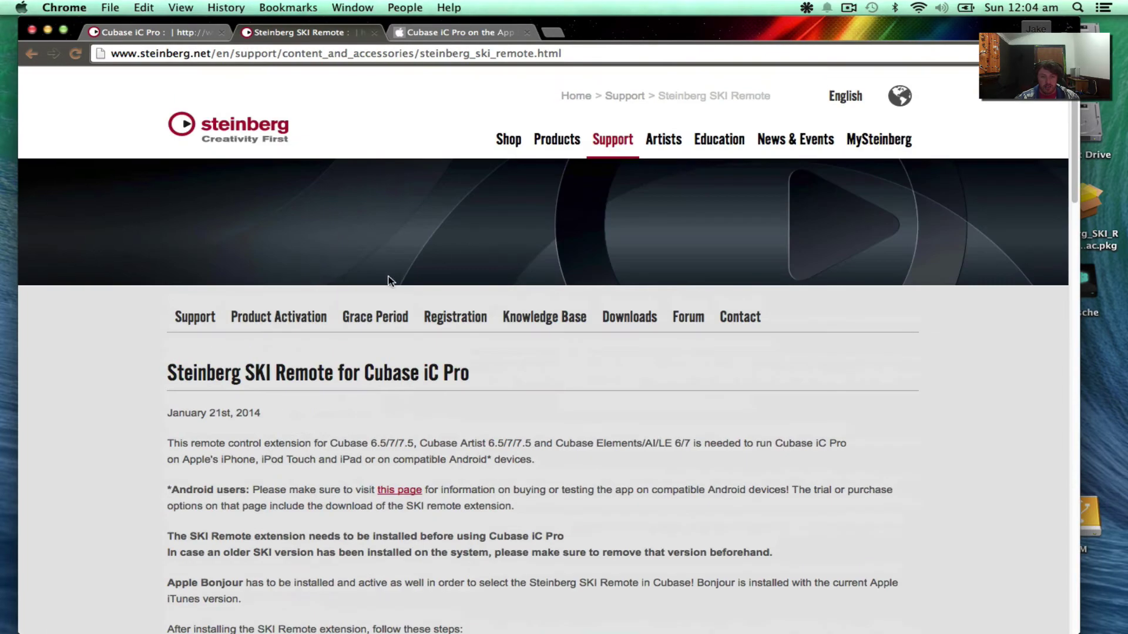
scroll(389, 280, down, 8)
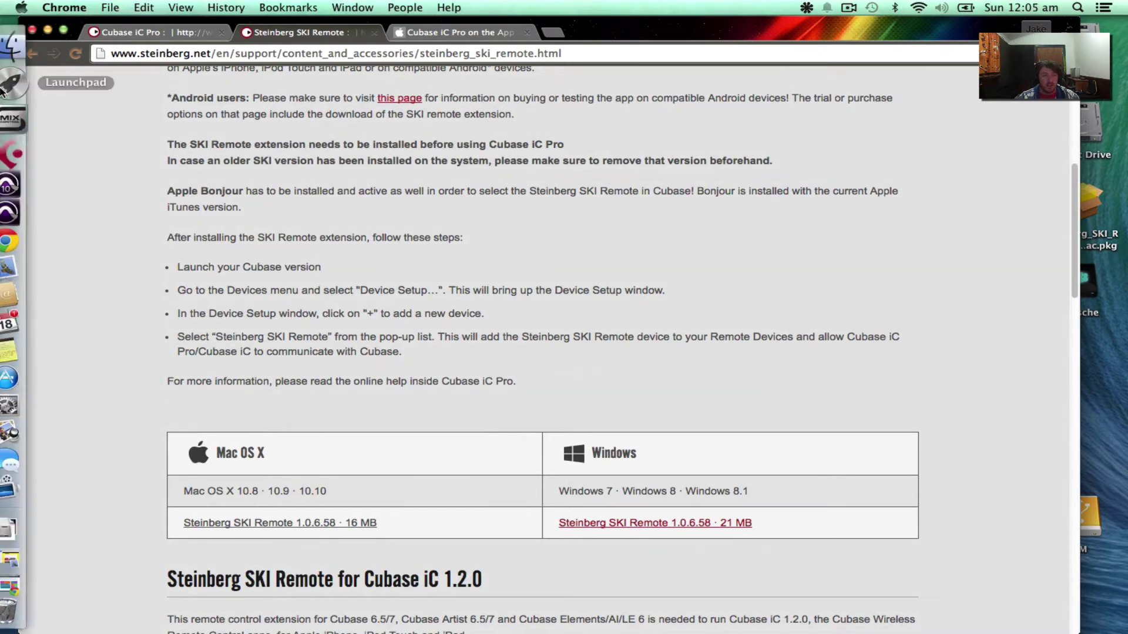
click(23, 117)
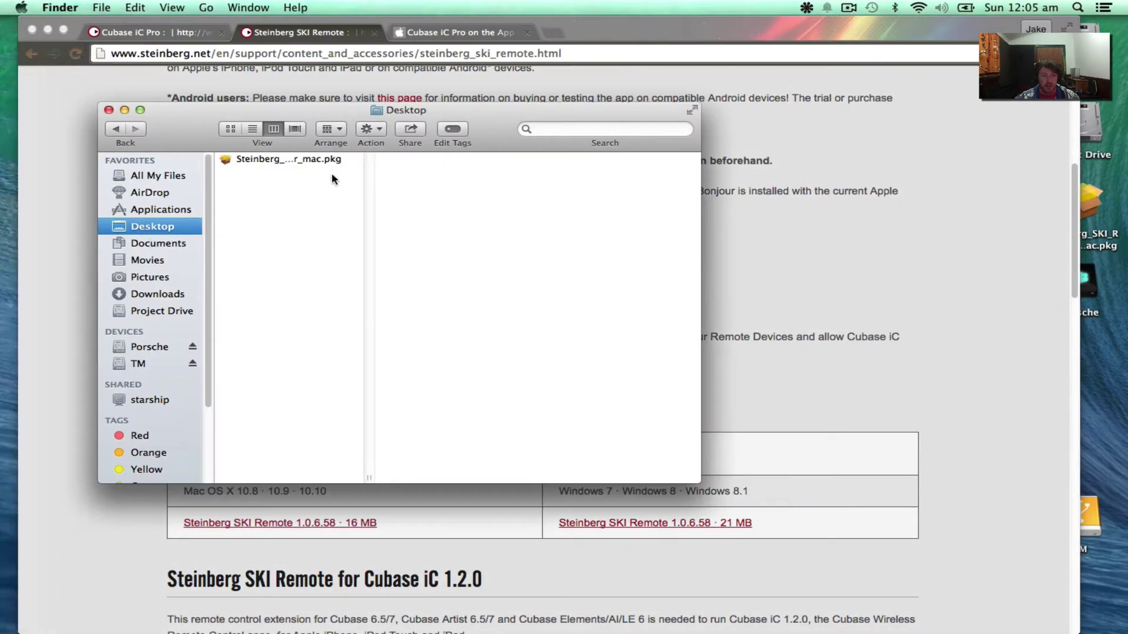
click(302, 161)
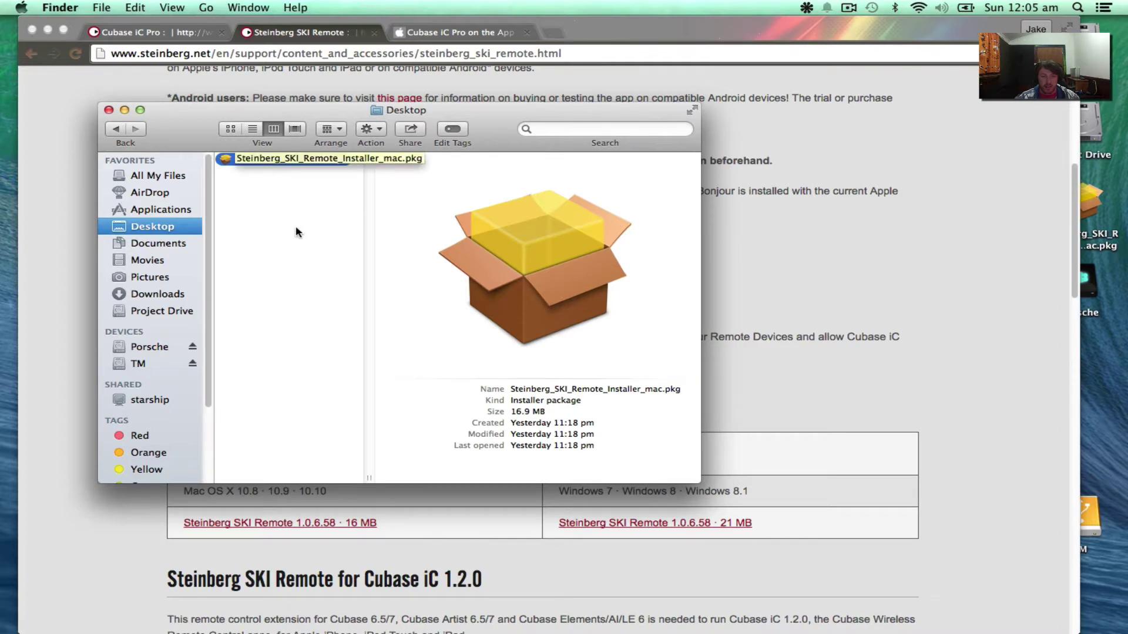
Run the SKI Remote installer, accept the licence, authorise with the admin password, and close when done.
double_click(285, 160)
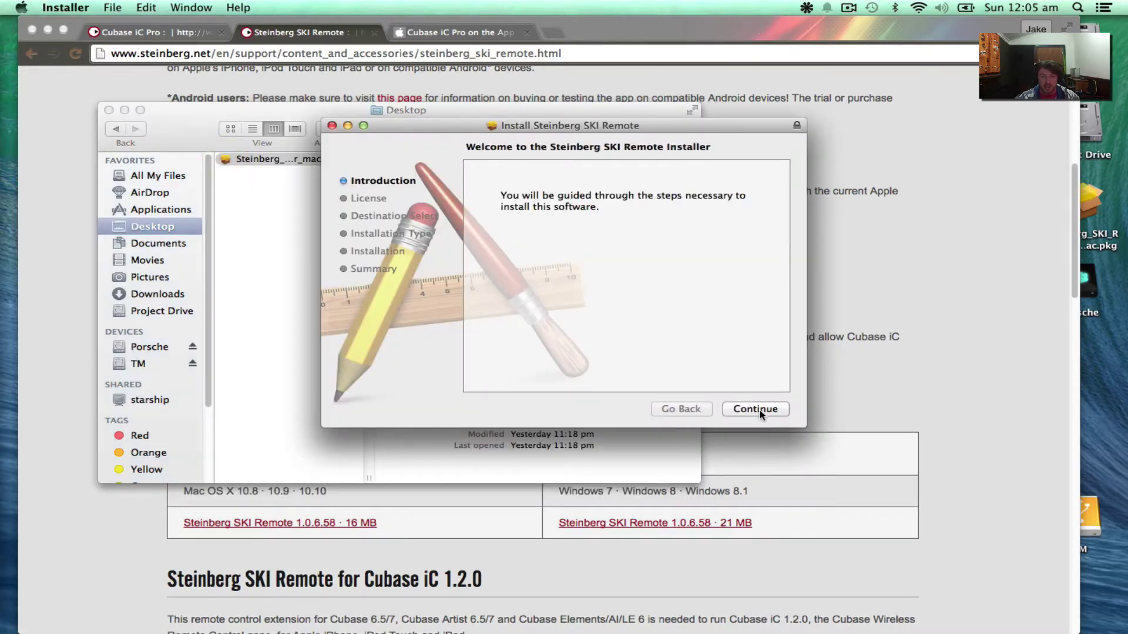
click(760, 412)
click(759, 409)
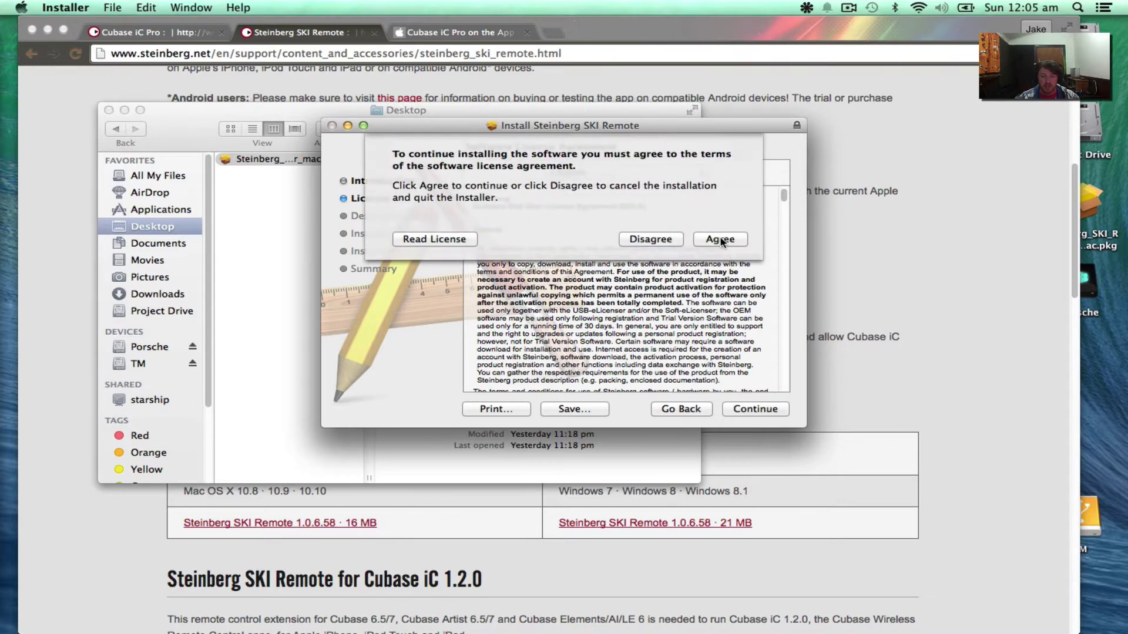
click(721, 238)
click(765, 412)
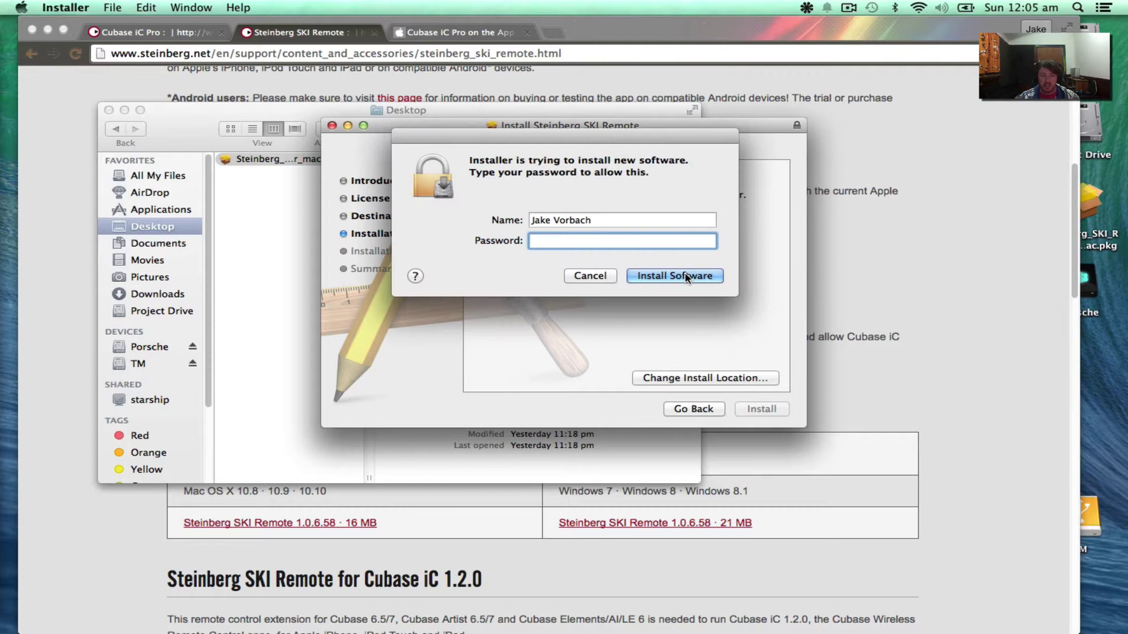
click(685, 275)
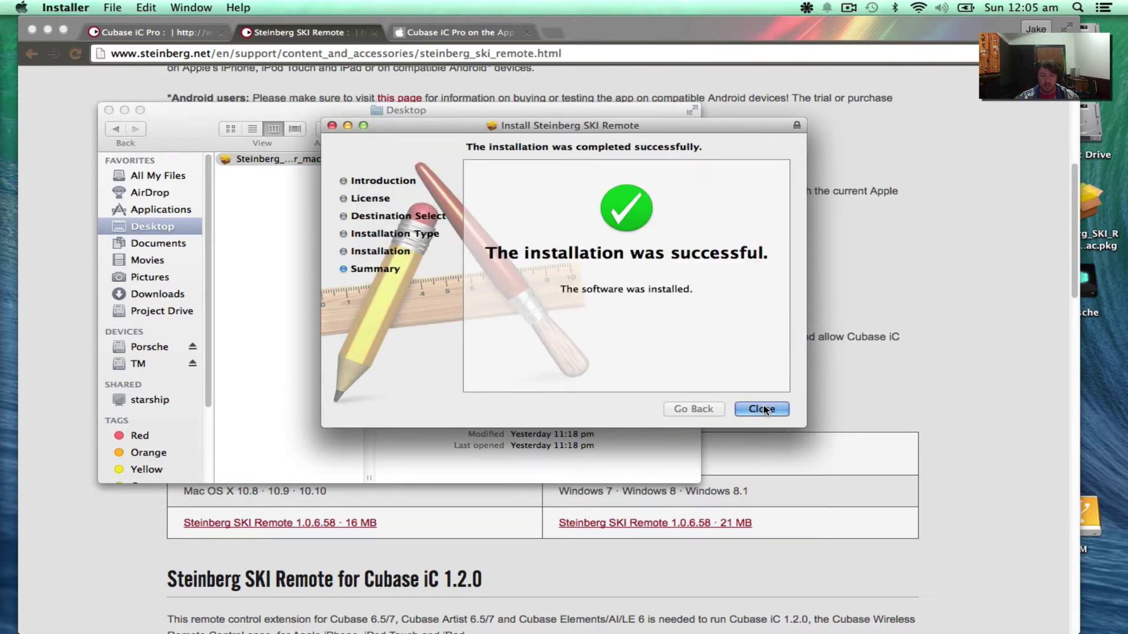
click(766, 411)
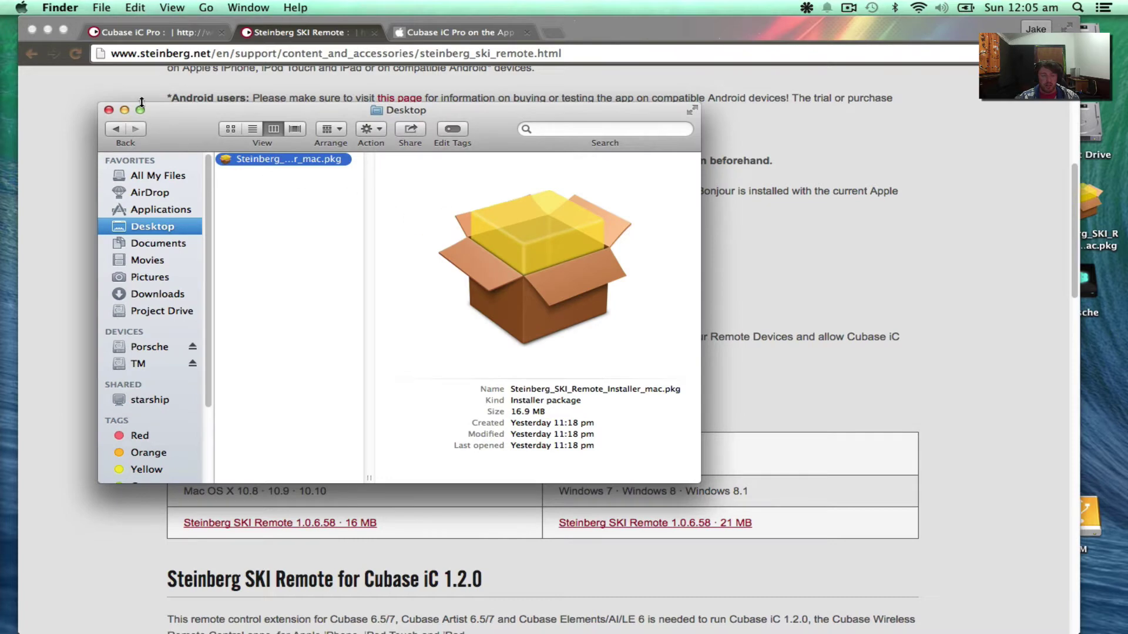
Close the Desktop folder, launch Cubase 7.5 and create the empty project Untitled1 from the Hub.
click(109, 111)
mouse_move(3, 145)
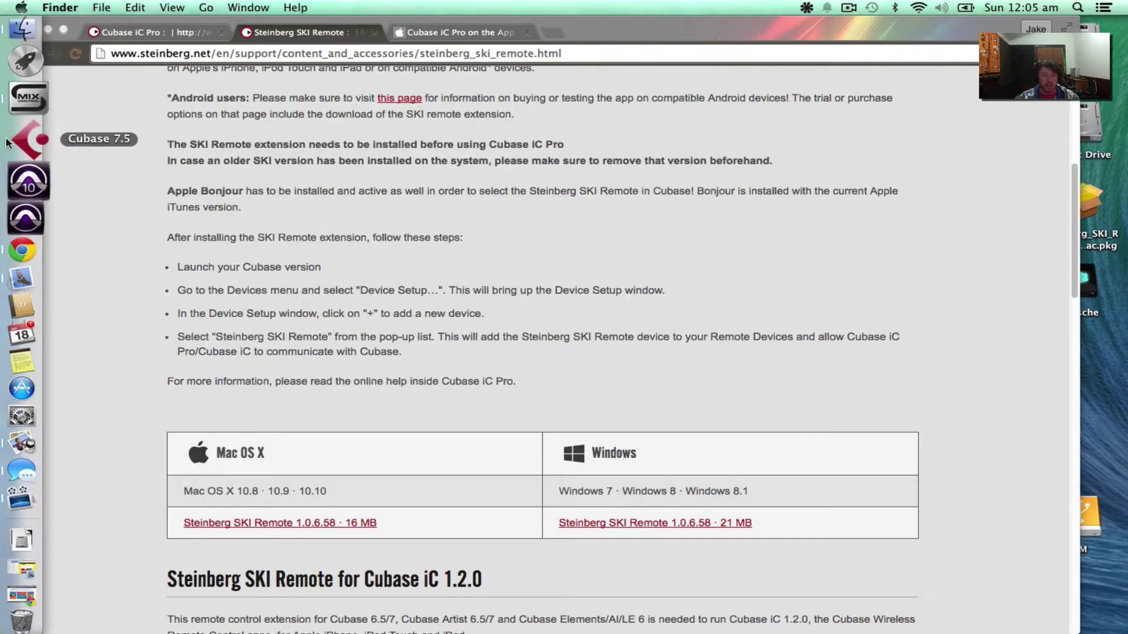
click(20, 145)
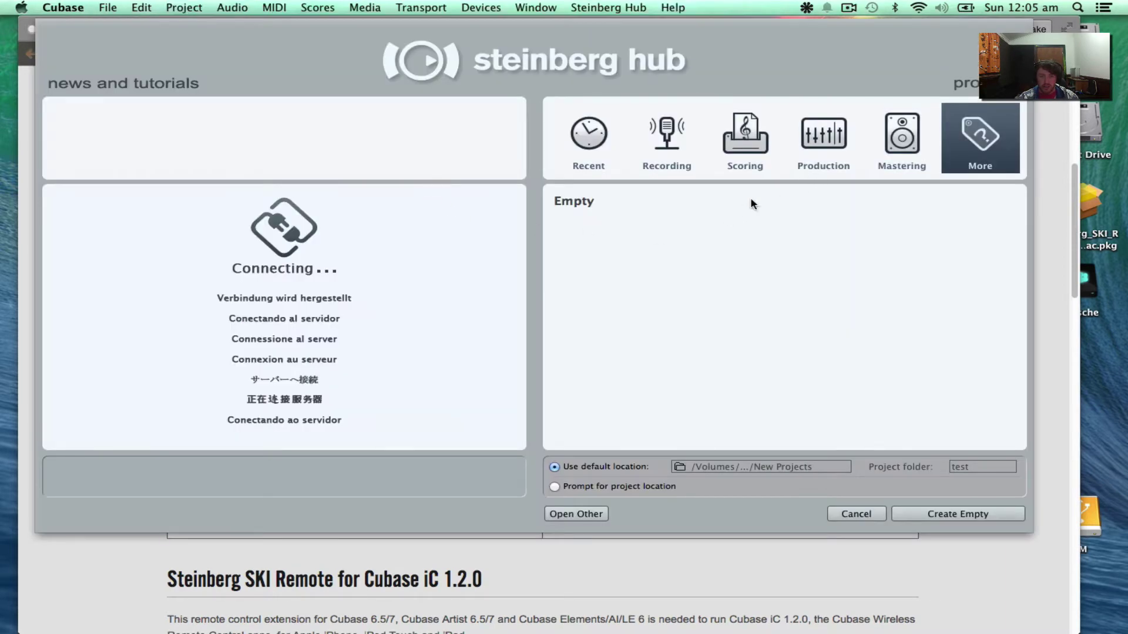
click(975, 514)
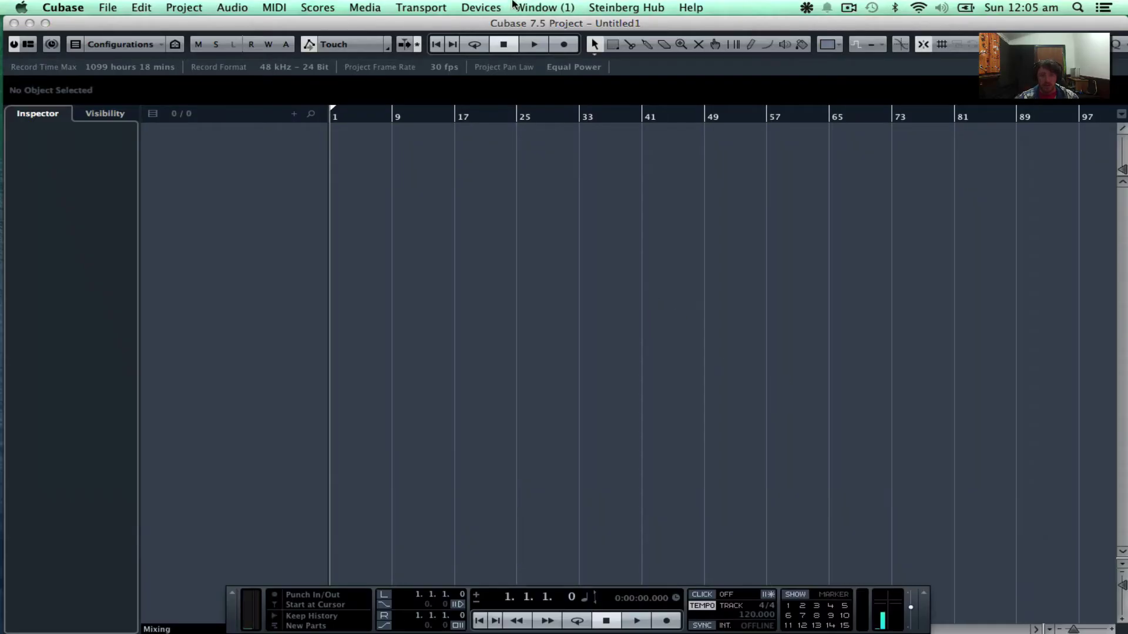
In Devices > Device Setup, add Steinberg SKI Remote under Remote Devices.
click(483, 9)
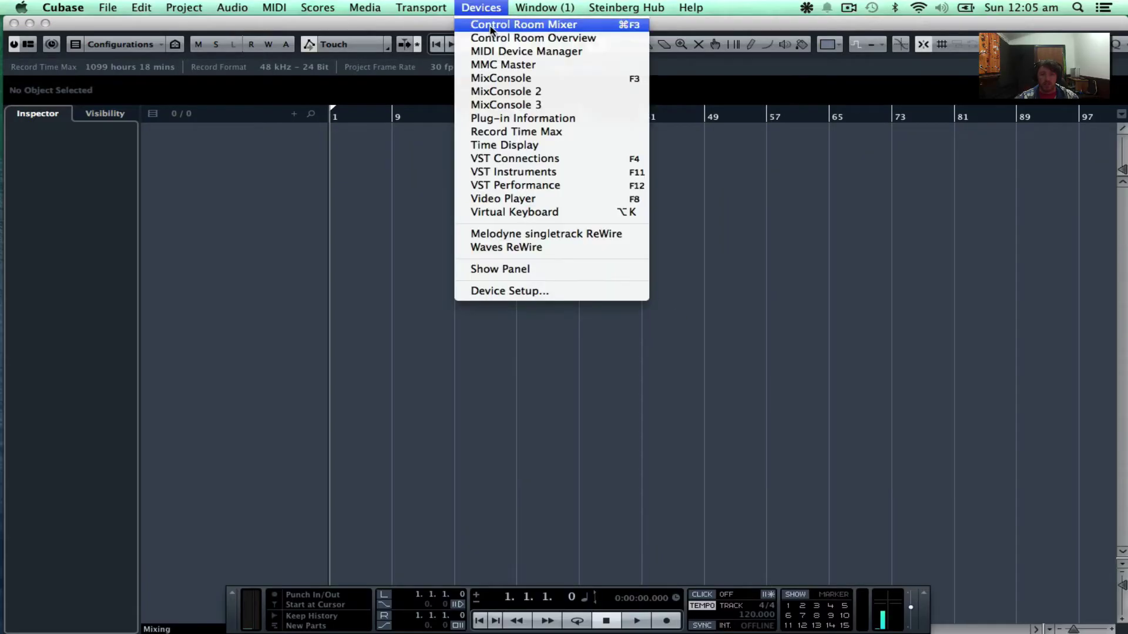
click(522, 292)
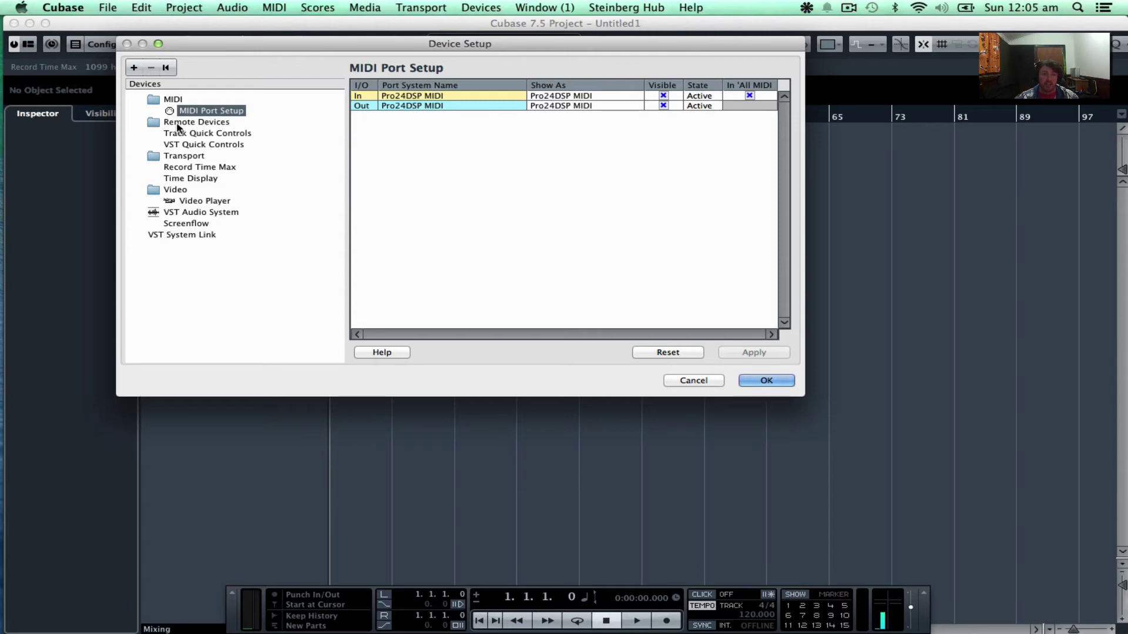
click(134, 69)
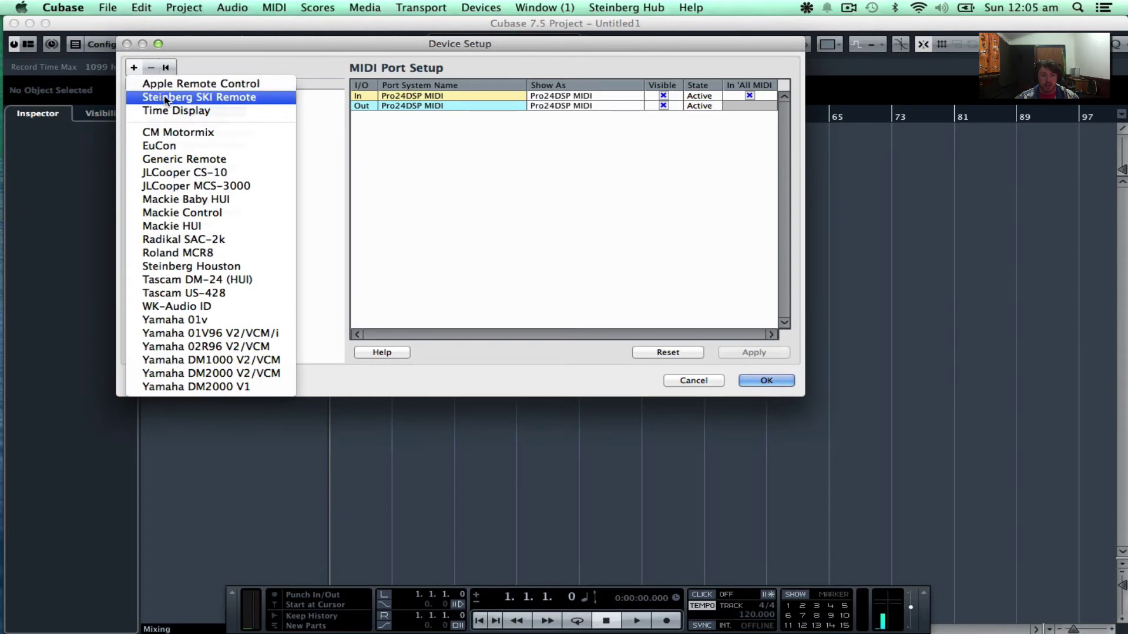
click(233, 100)
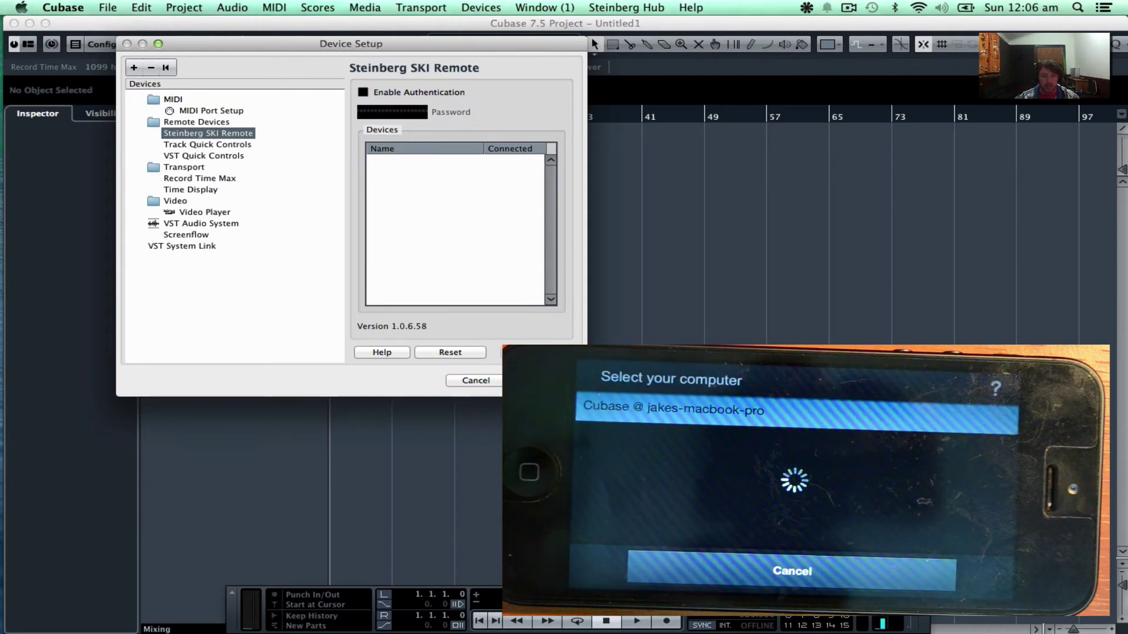
Confirm Device Setup with OK so Cubase iC Pro connects and shows the MixConsole.
click(532, 380)
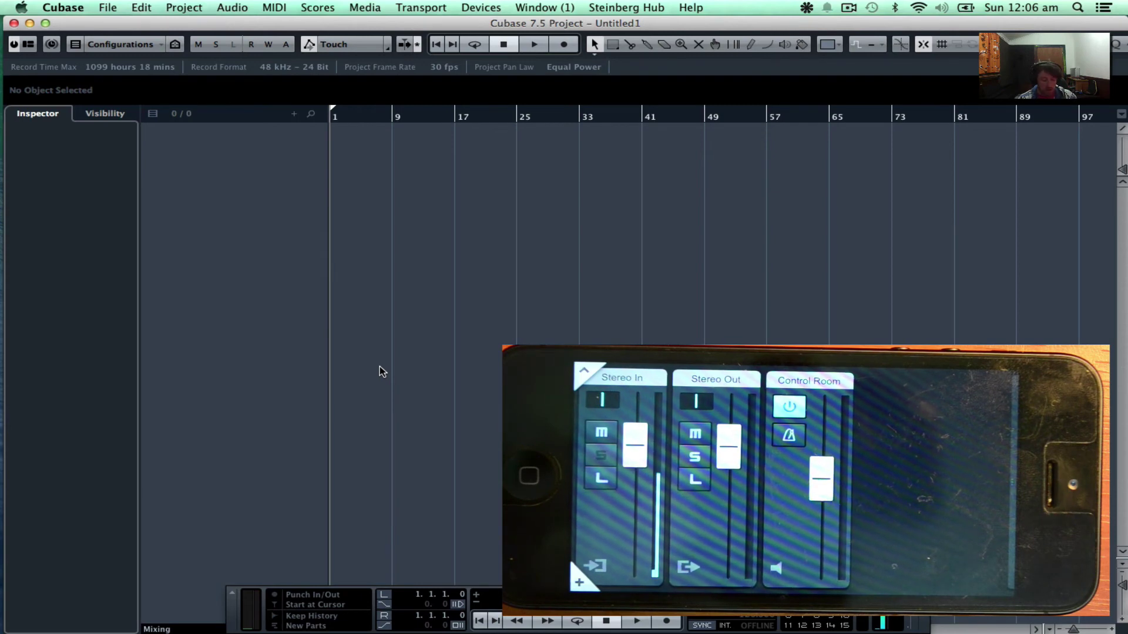
key(F3)
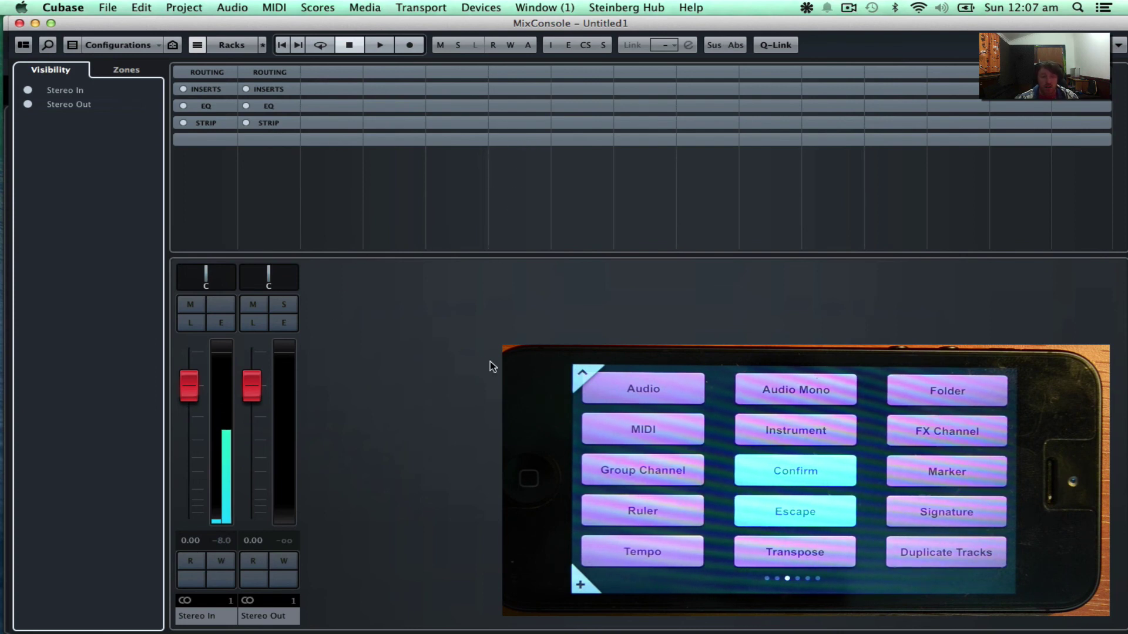
click(36, 23)
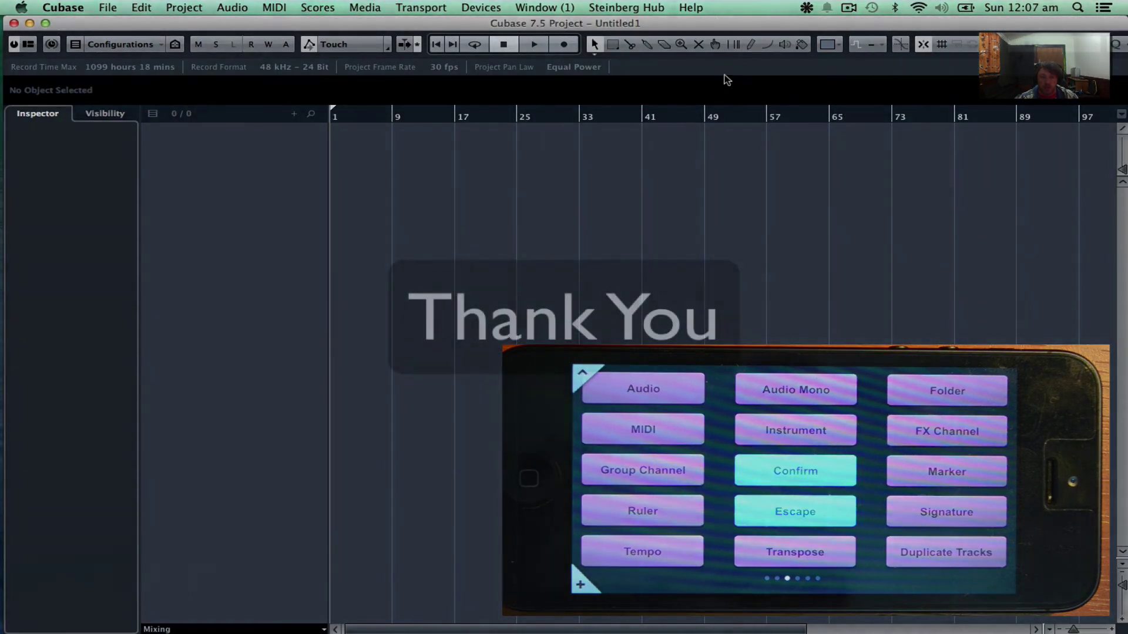